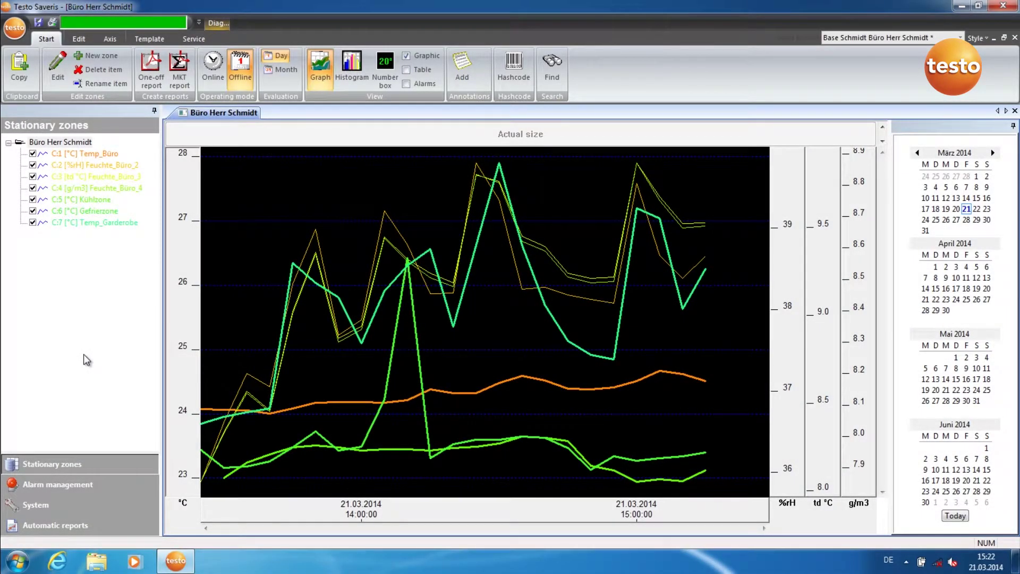
# - Show the Alarm rules list under Alarm management
pyautogui.click(54, 487)
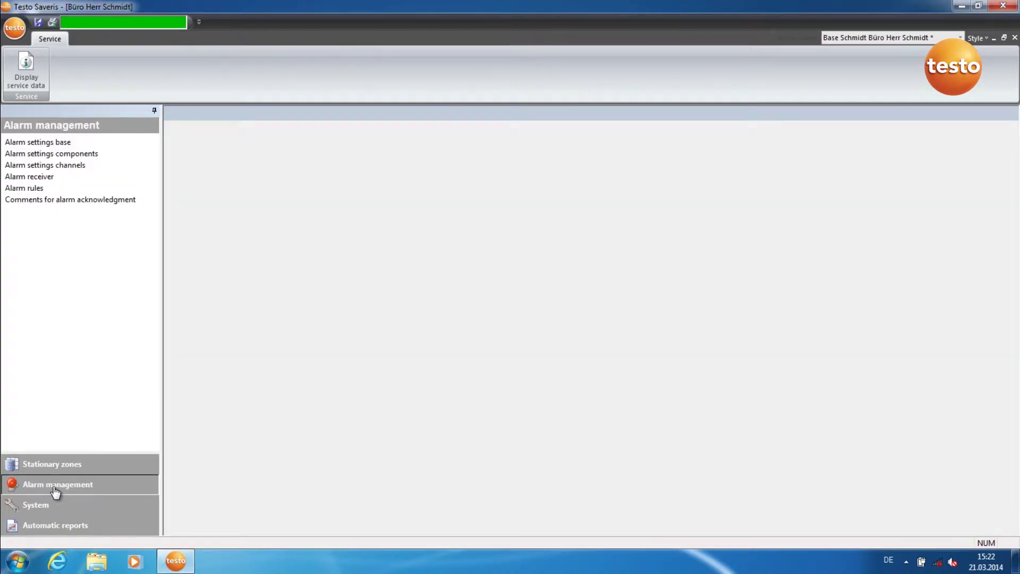
pyautogui.click(33, 190)
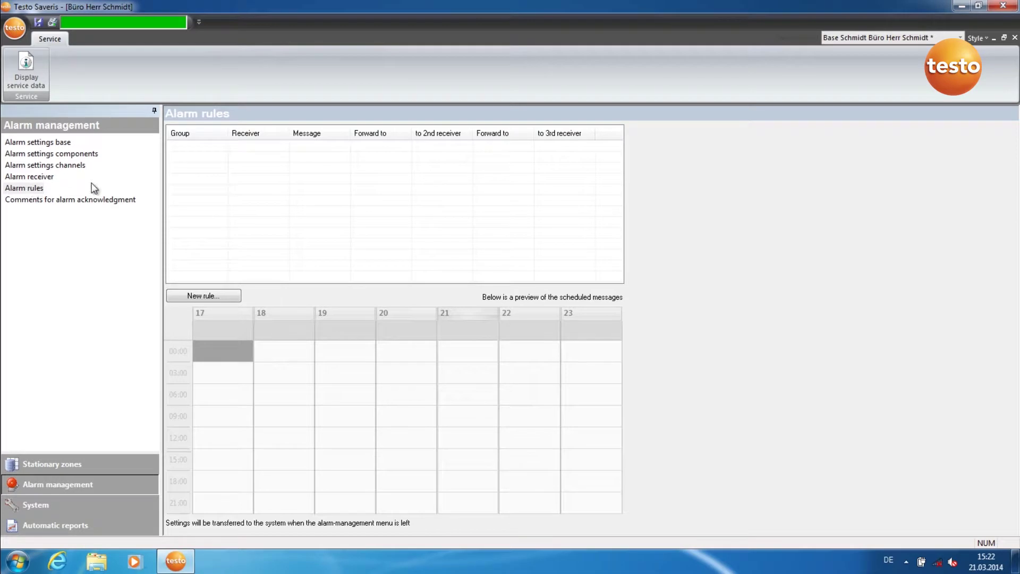
# - Create a new alarm rule for group Hitzefrei with Herr Schmidt as the receiver
pyautogui.click(189, 296)
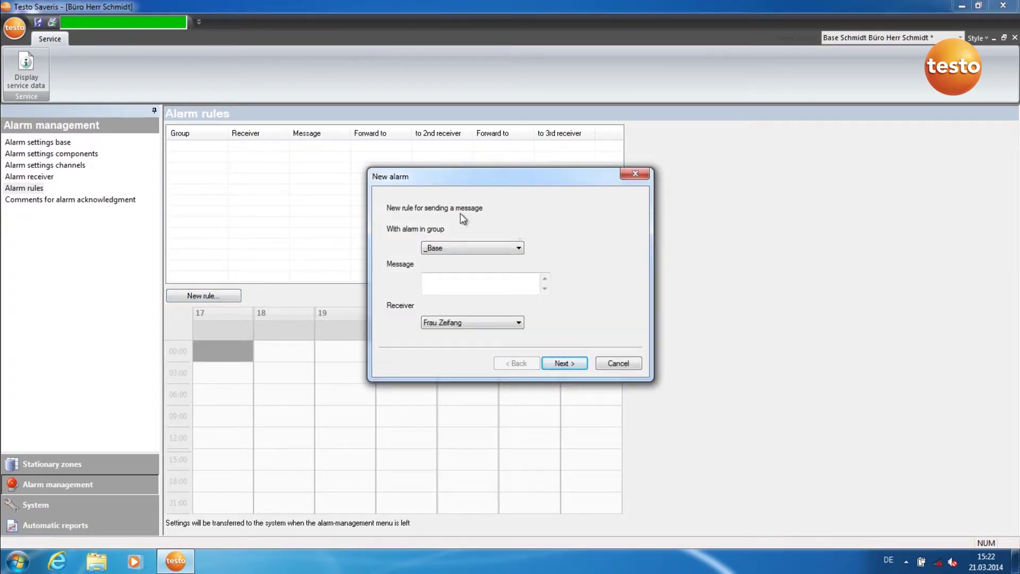
pyautogui.click(517, 248)
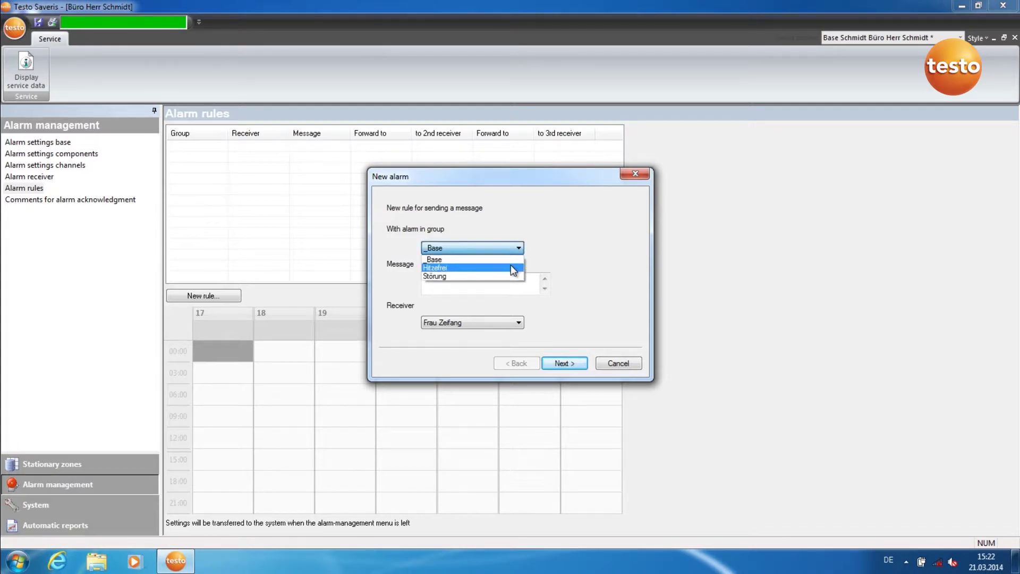
pyautogui.click(511, 265)
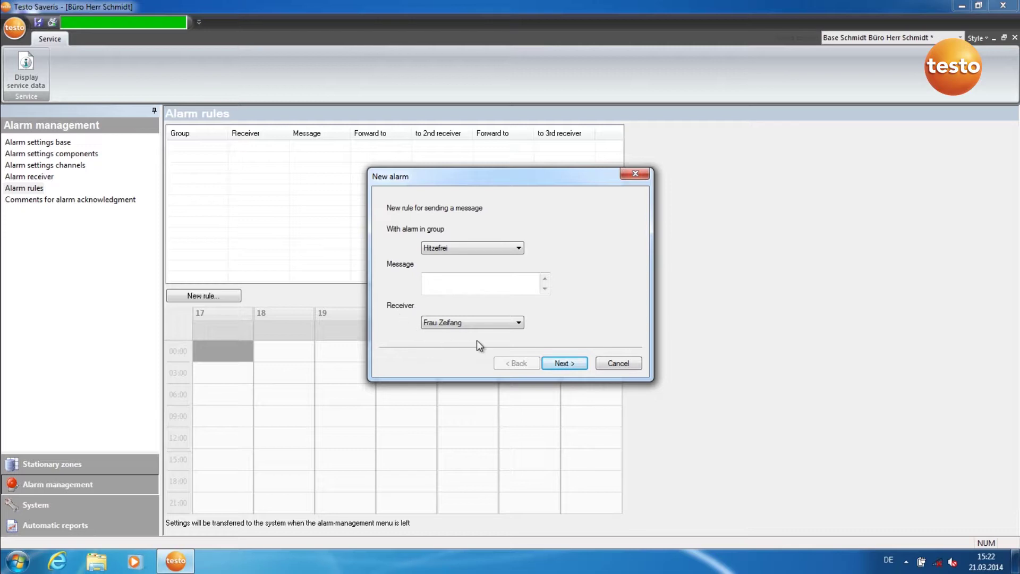
pyautogui.click(518, 323)
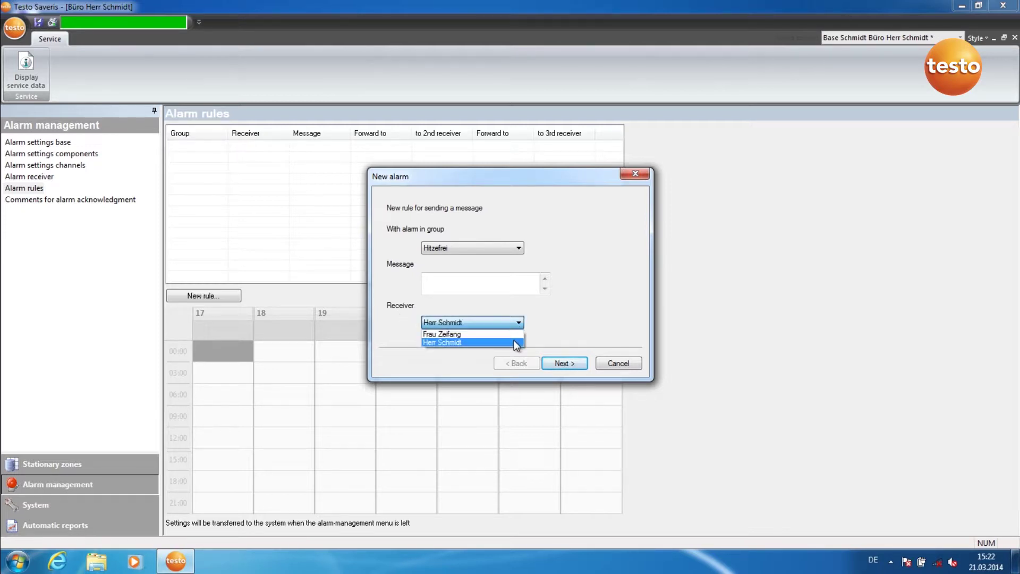
pyautogui.click(515, 343)
pyautogui.click(557, 363)
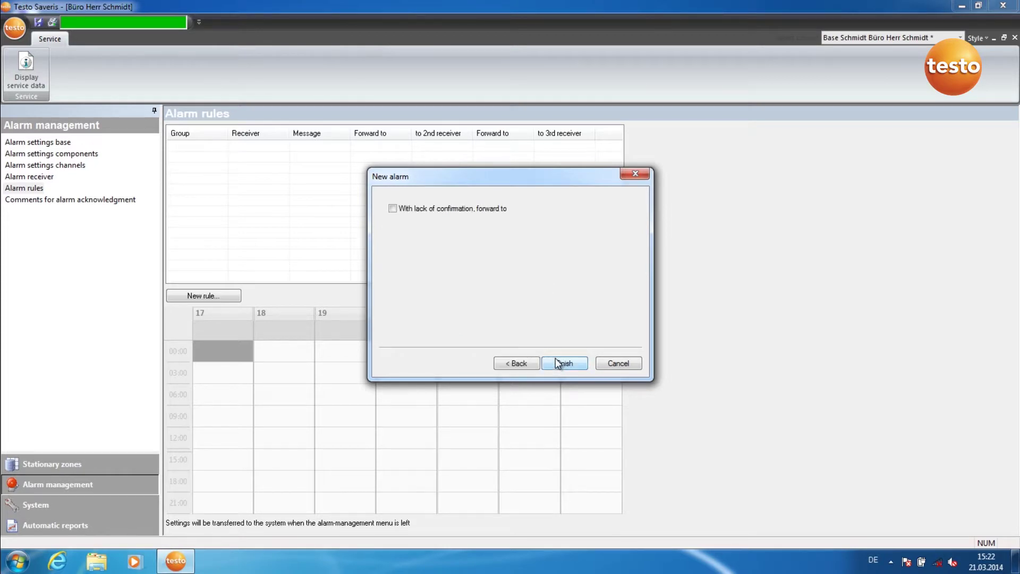
pyautogui.click(393, 209)
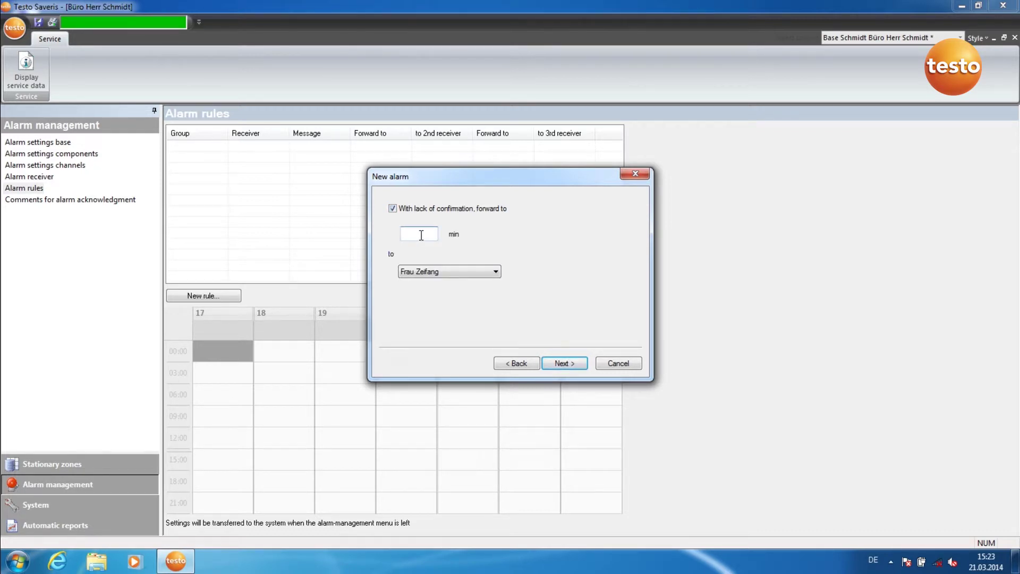
pyautogui.write('15')
pyautogui.click(562, 363)
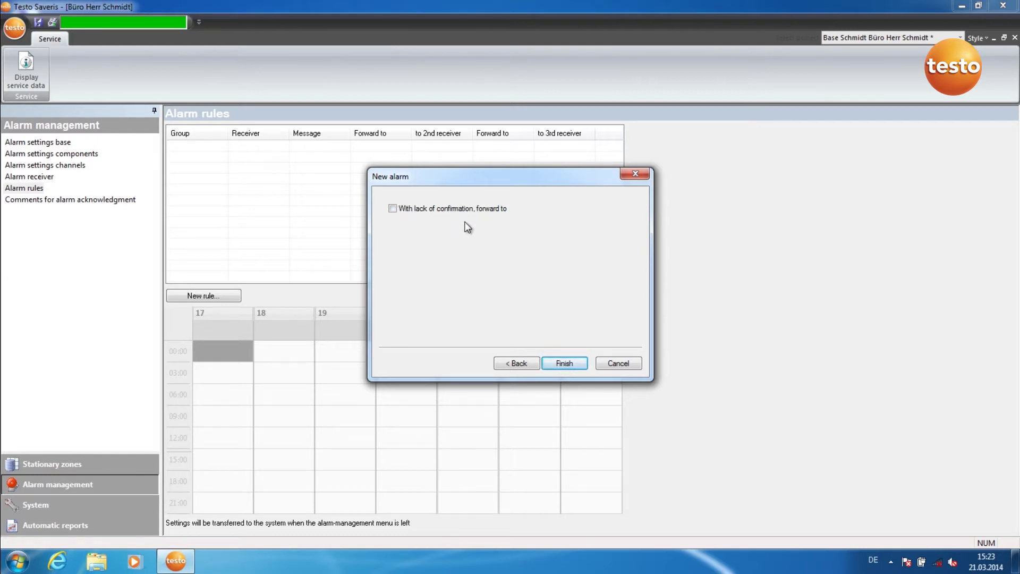
# - Save the Hitzefrei rule and go to Stationary zones, transferring alarm settings to the base
pyautogui.click(559, 363)
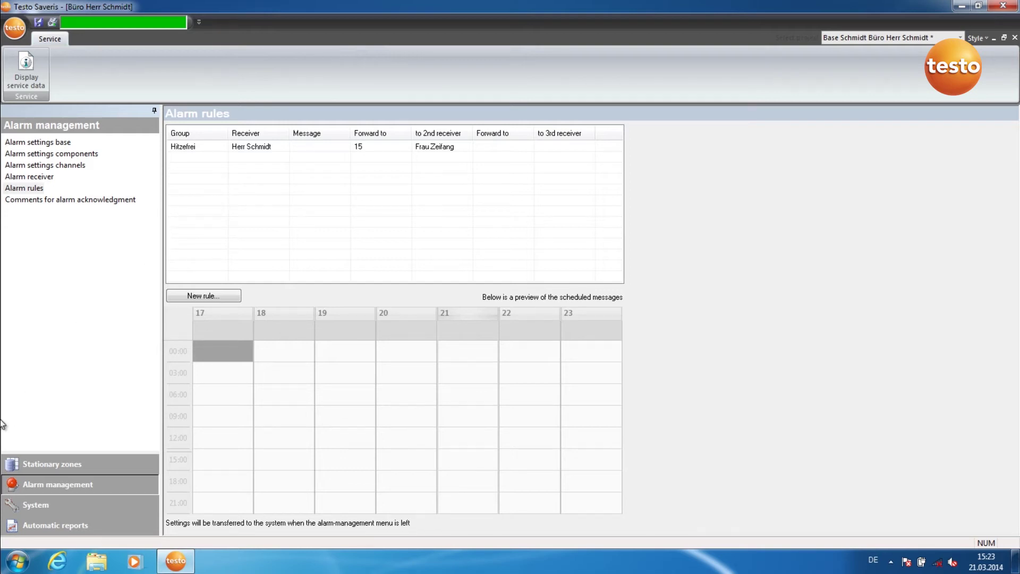
pyautogui.click(22, 465)
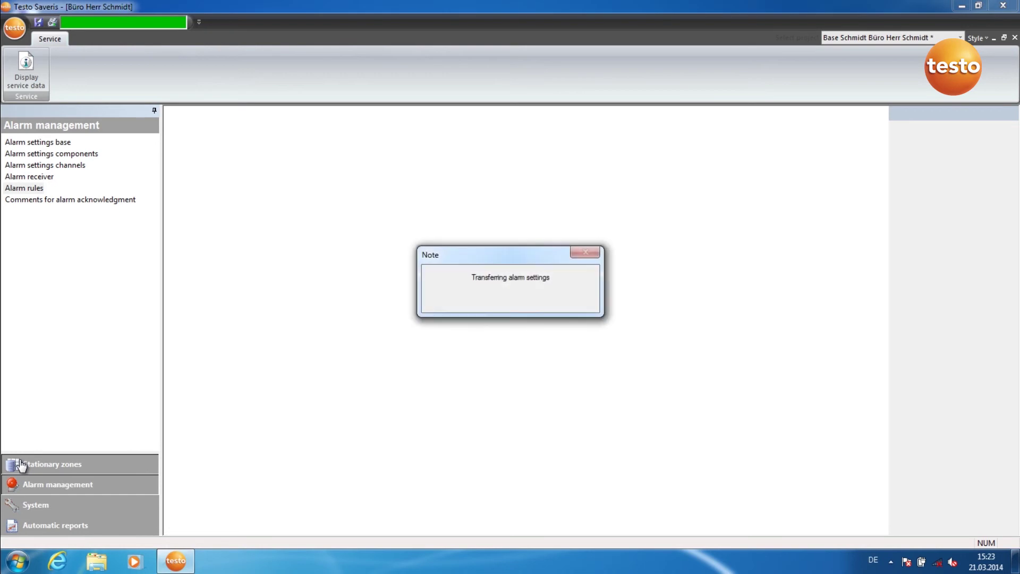